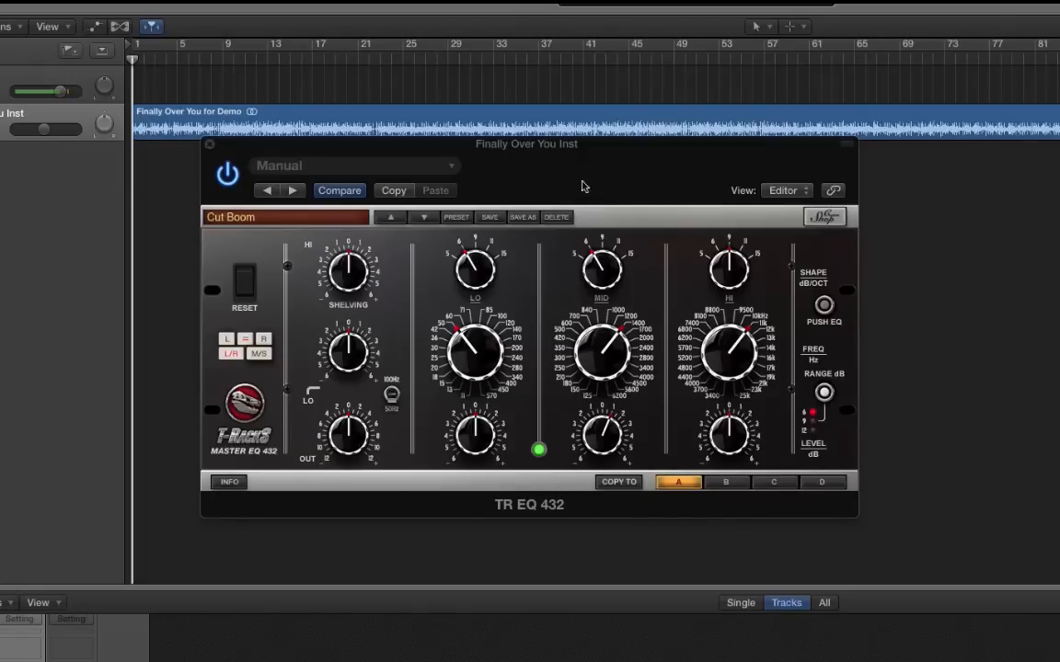
Step: Play the track, raise the high band to about 12 kHz and the mid band to about 2000 Hz, and compare against the bypassed EQ
click(553, 161)
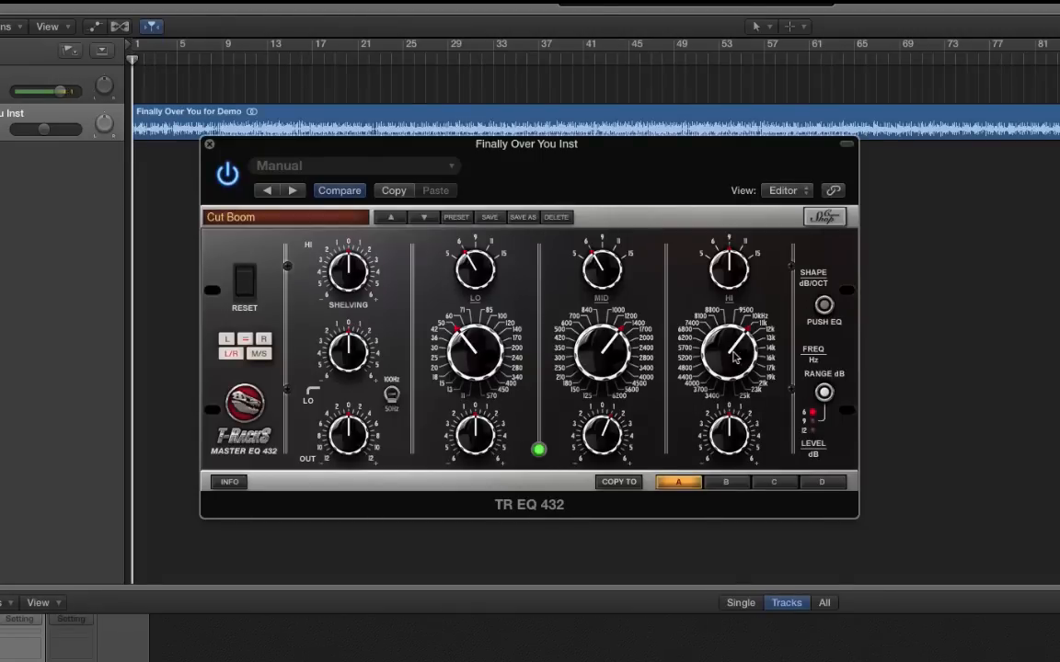
drag(741, 359, 733, 349)
key(space)
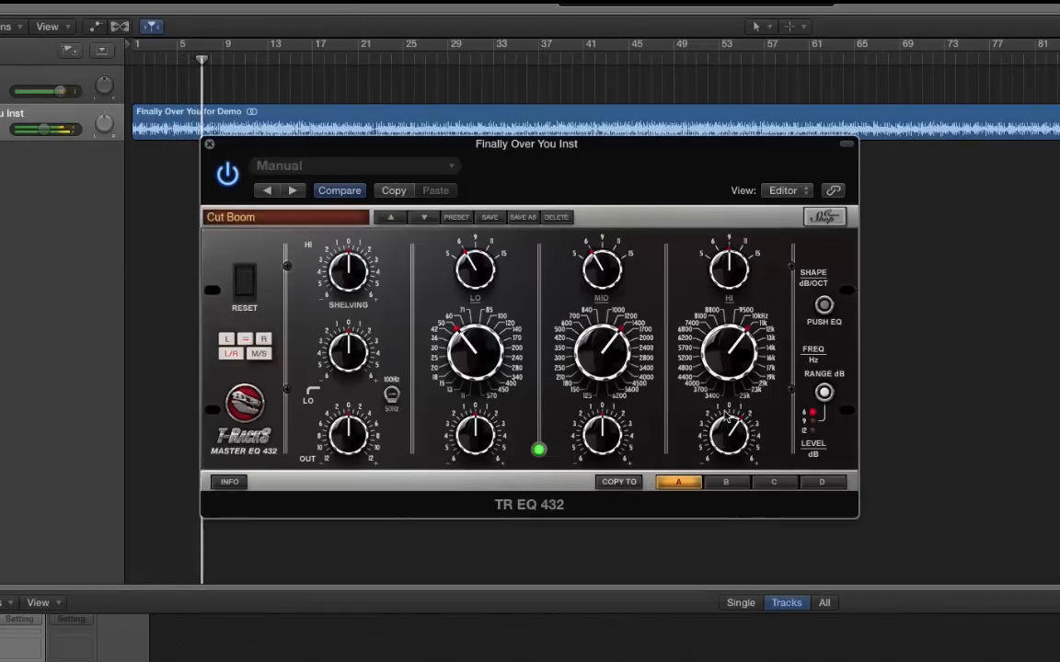
drag(727, 418, 724, 341)
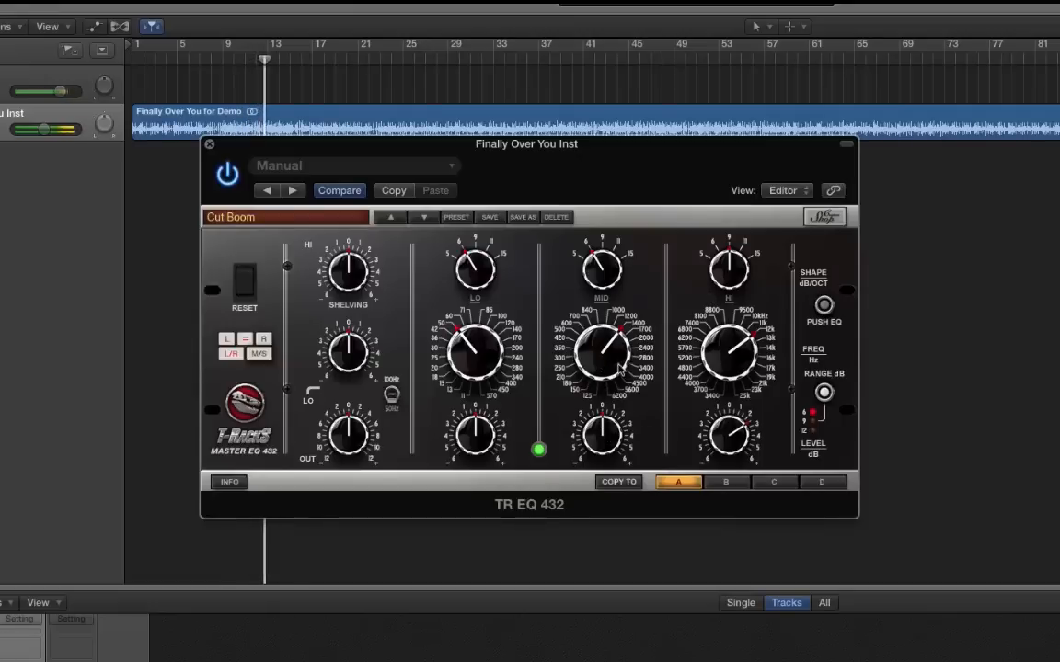
drag(621, 368, 600, 340)
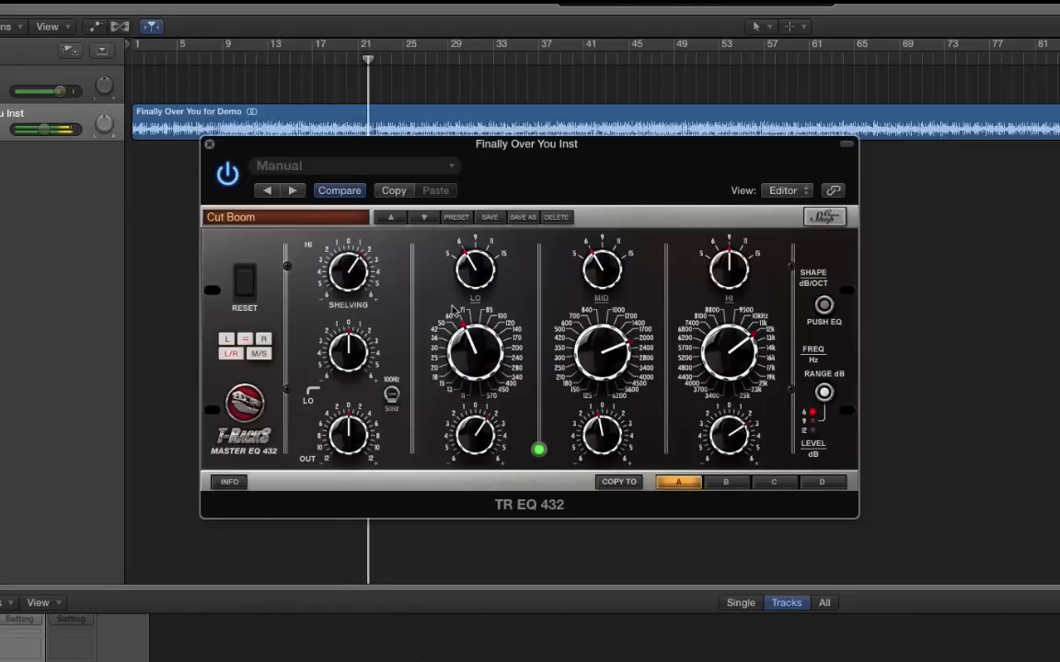
click(824, 306)
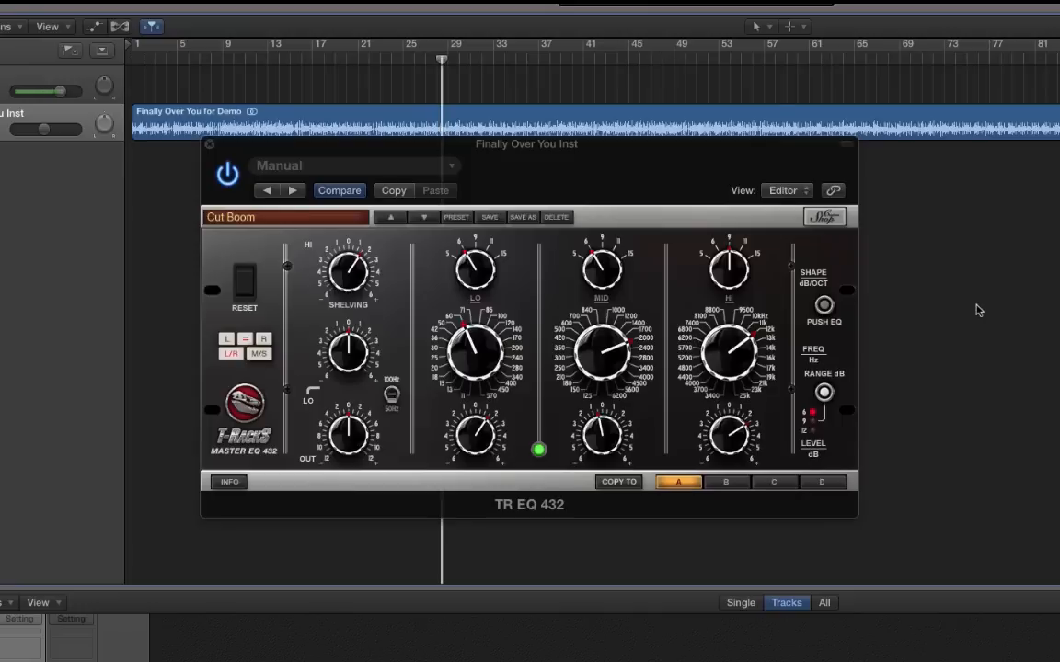
Step: Load the Open Up preset in the EQ on the instrumental track
click(308, 221)
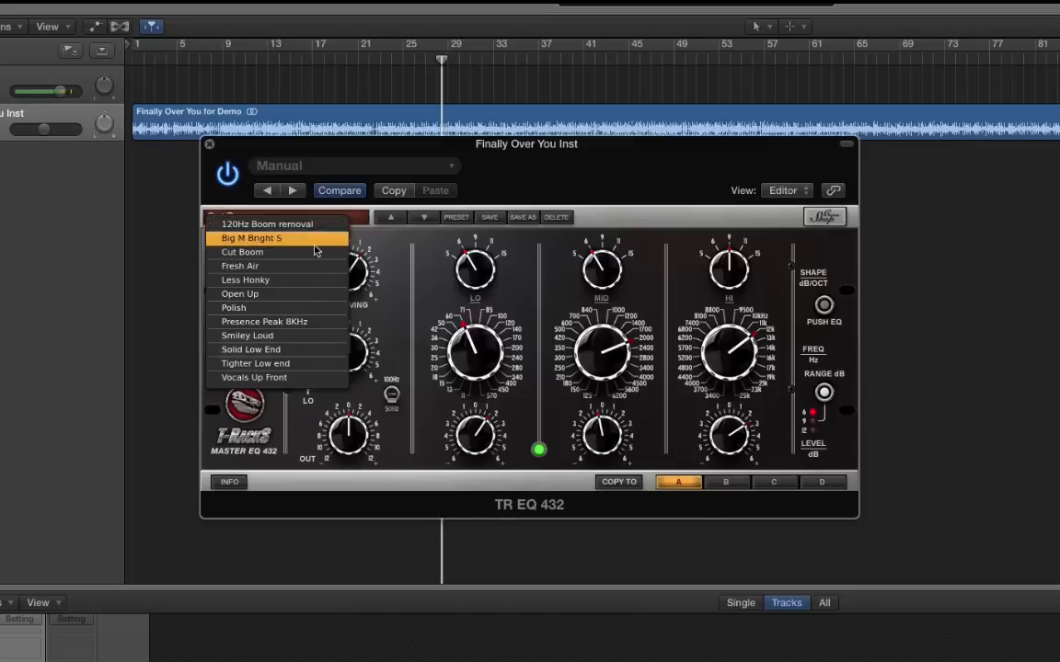
click(309, 294)
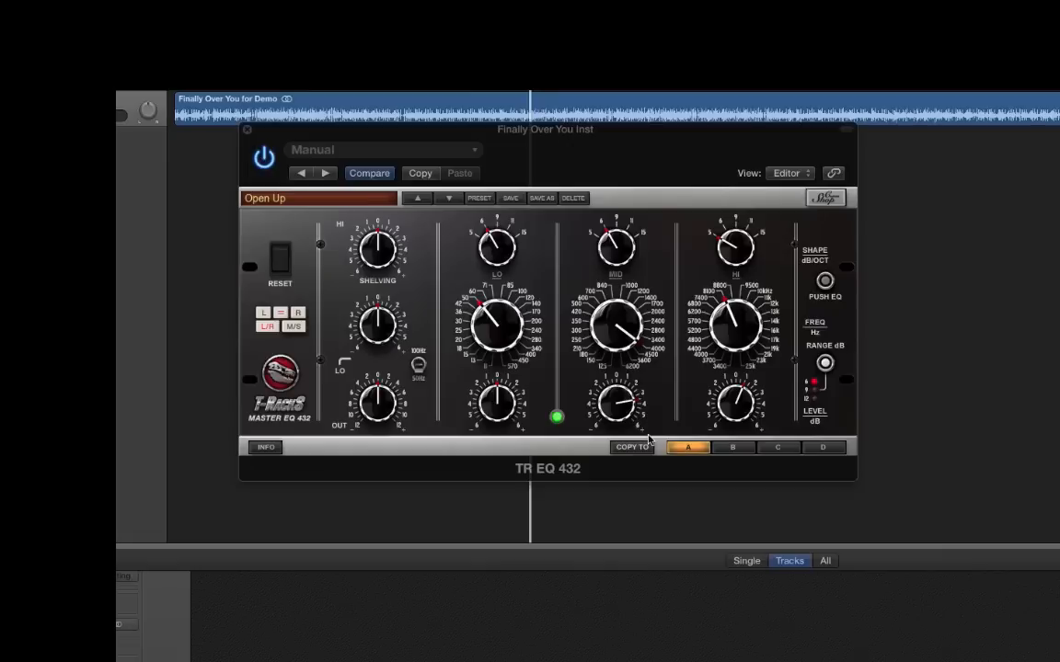
click(613, 136)
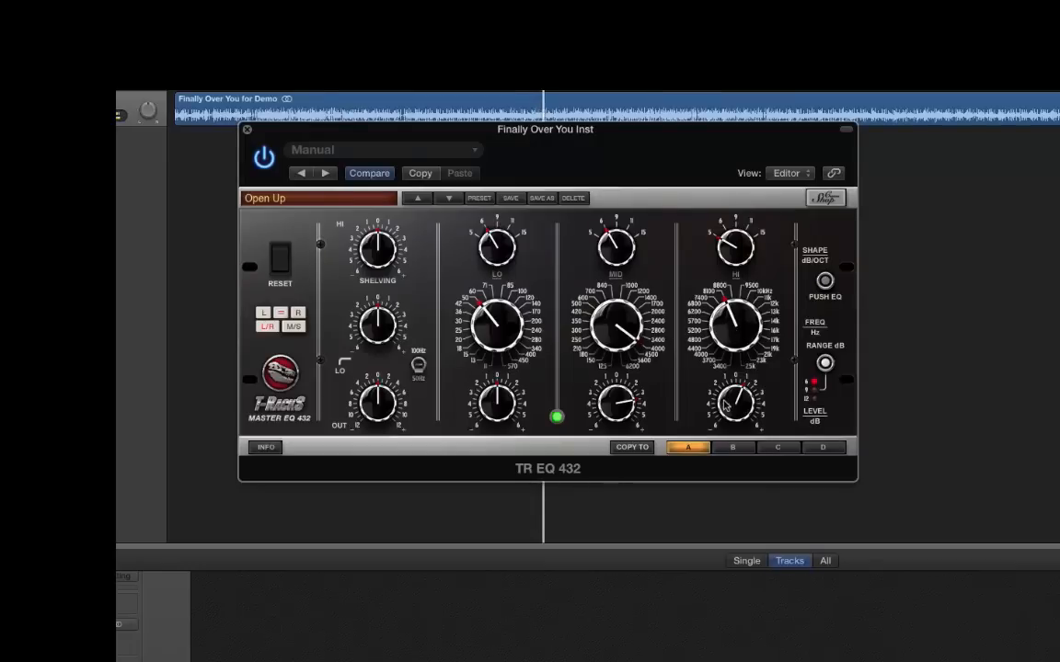
Step: Raise the high band's level and set the EQ's level range to 12 dB
drag(724, 389, 783, 363)
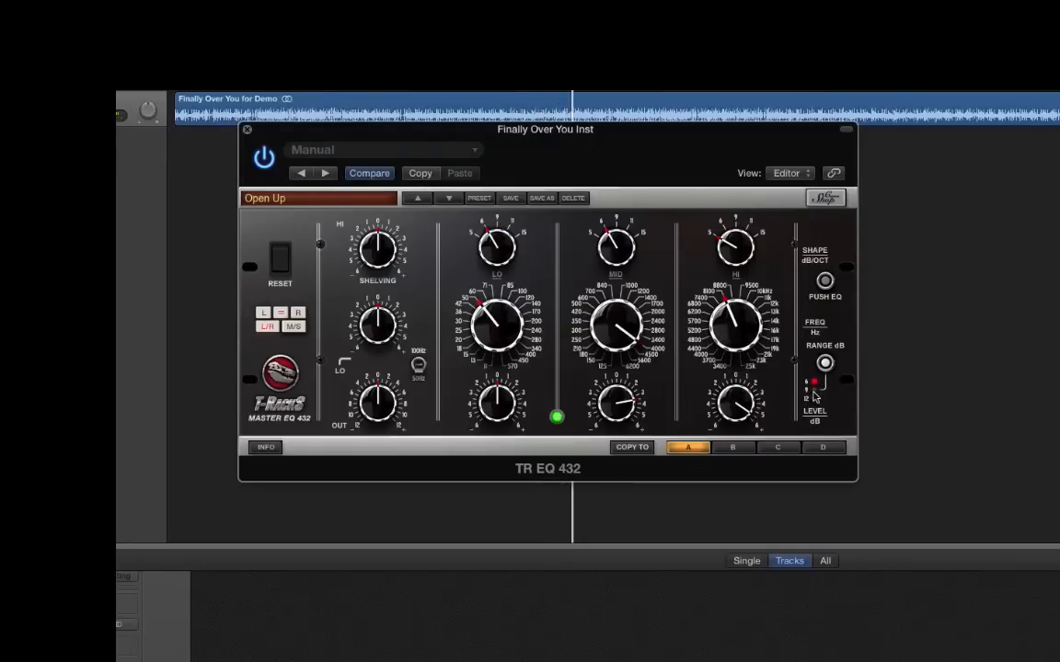
click(825, 365)
click(825, 364)
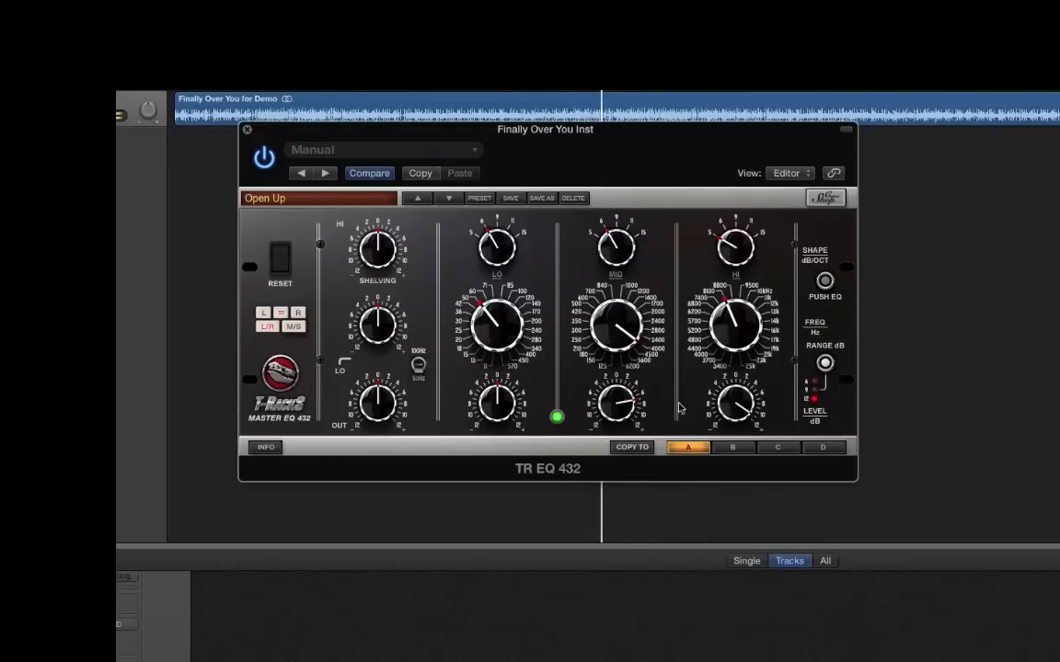
Step: Set the high band frequency to about 12 kHz and the mid band frequency to about 2400 Hz, and stop playback
drag(725, 322, 724, 283)
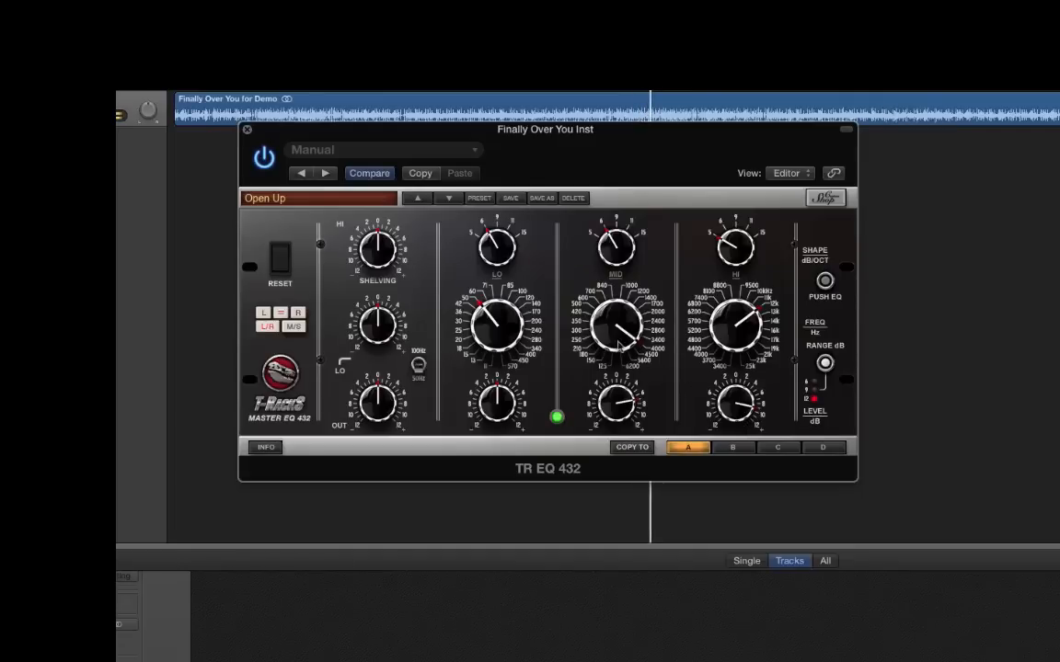
drag(621, 343, 621, 354)
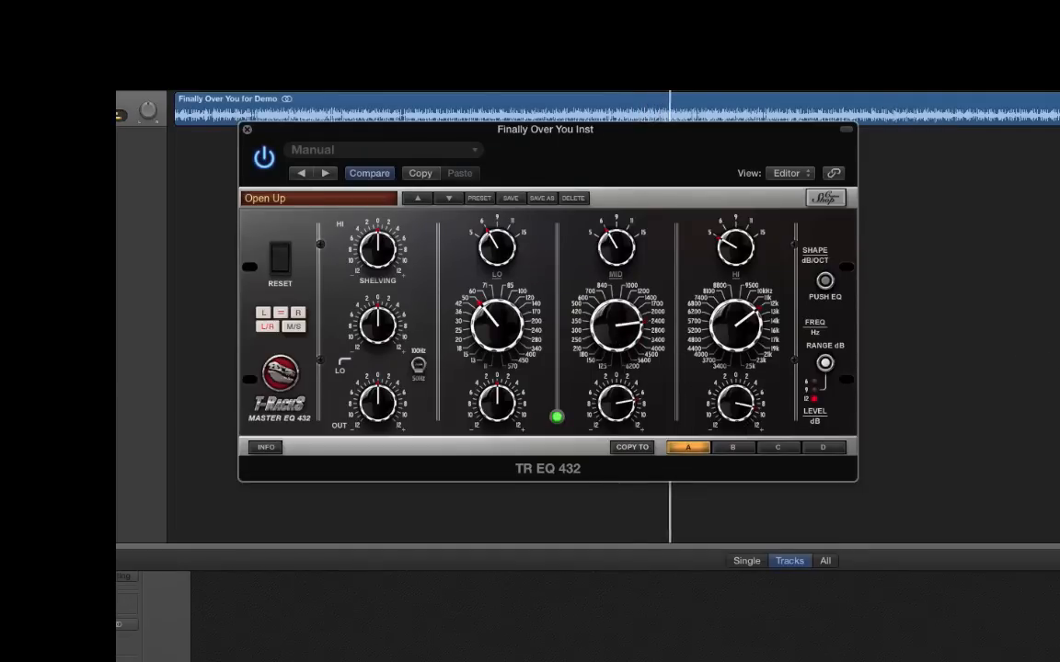
click(129, 651)
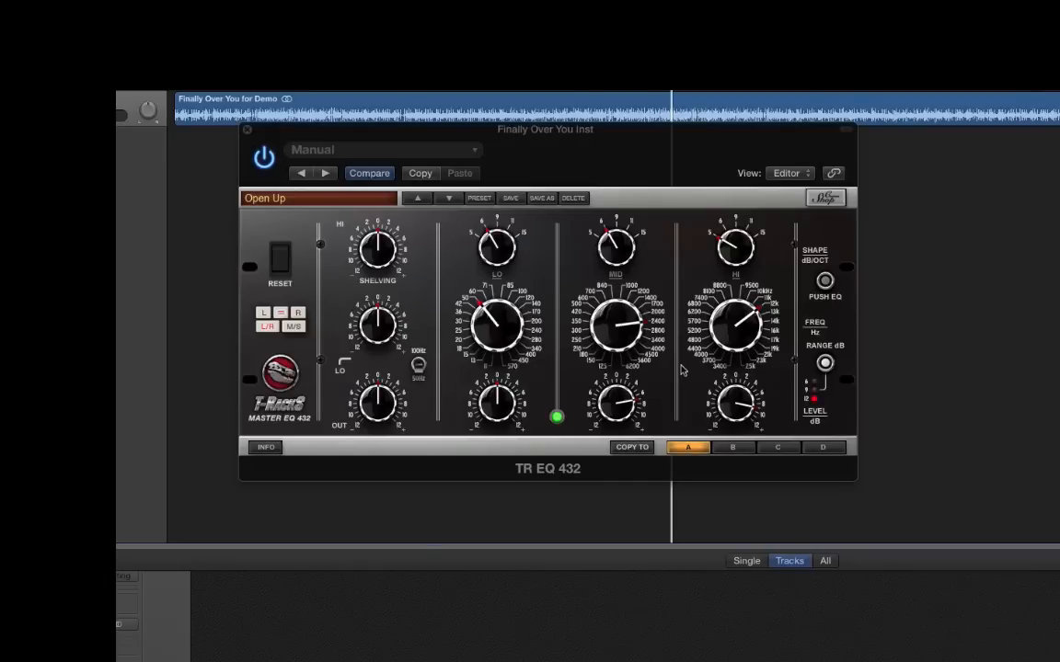
Step: Shift the EQ window slightly and rewind the playhead to an earlier part of the track
drag(616, 139, 607, 142)
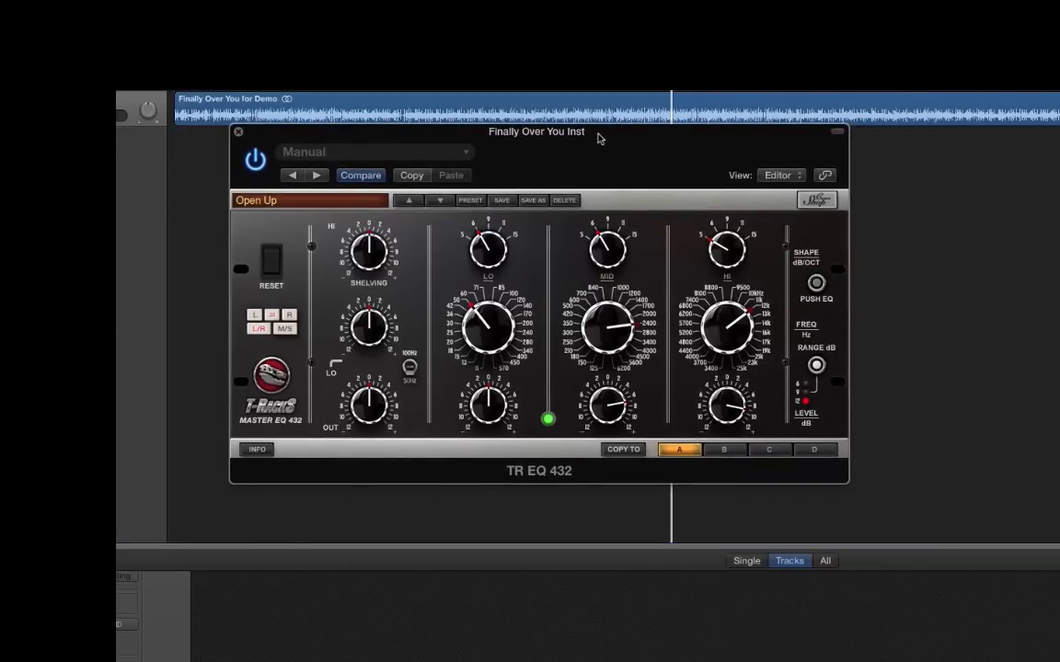
drag(597, 138, 595, 144)
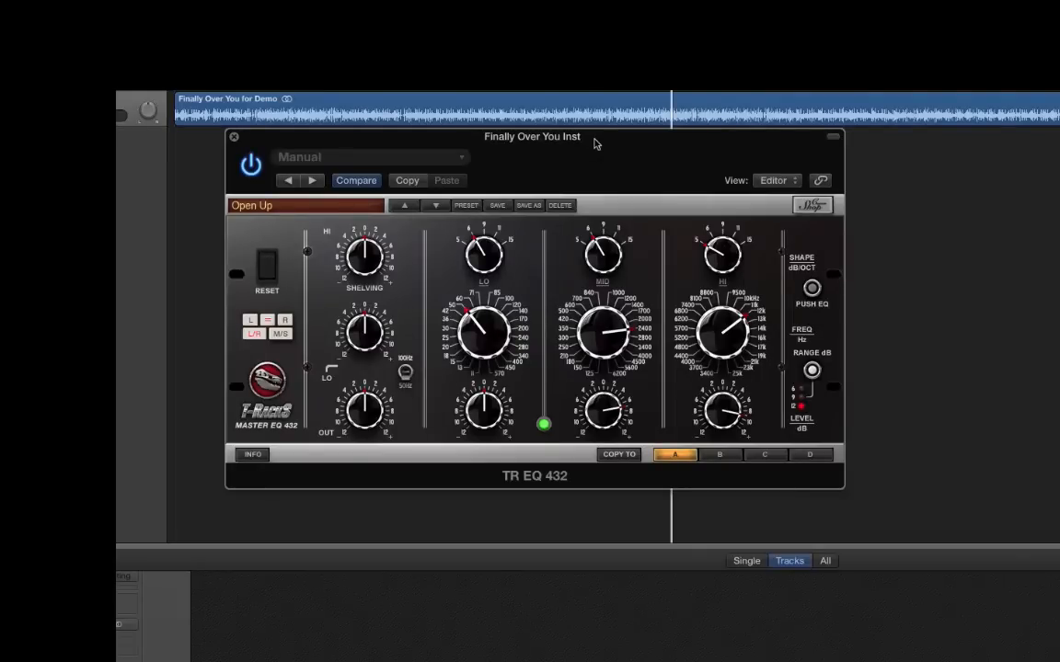
drag(469, 131, 456, 136)
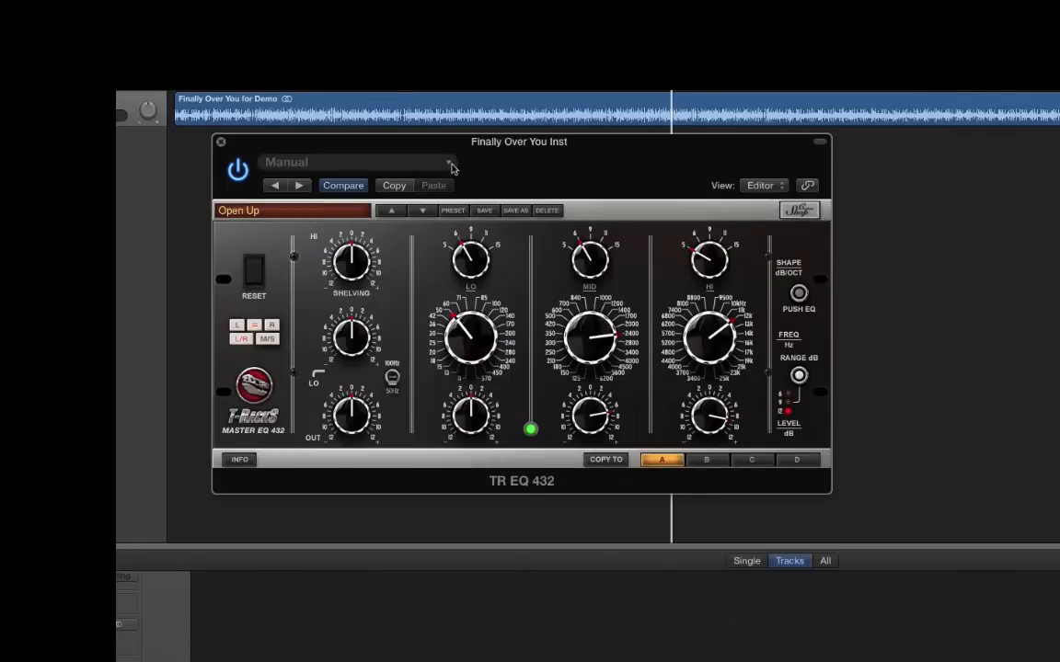
key(comma)
key(comma)
key(comma)
key(comma)
key(comma)
key(comma)
key(comma)
key(comma)
key(comma)
key(comma)
key(comma)
key(comma)
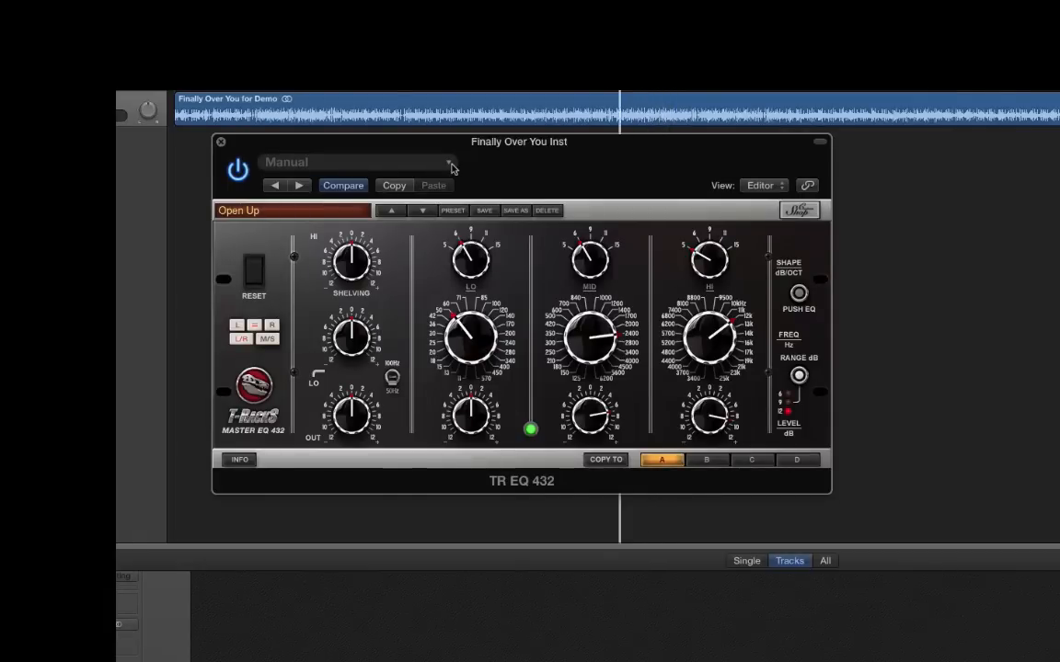
key(comma)
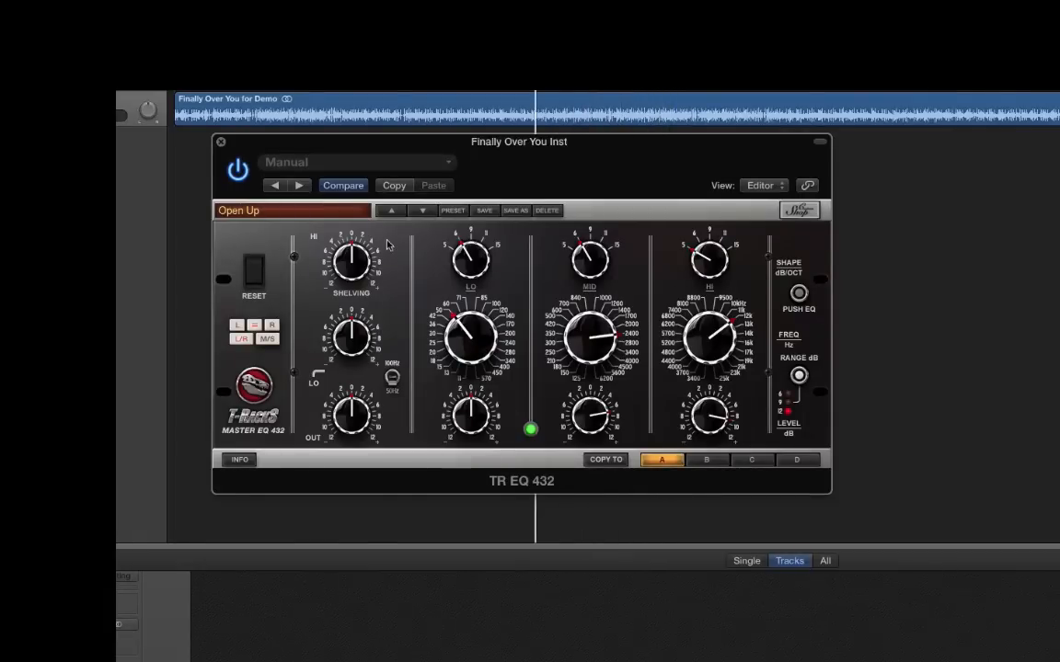
Step: Switch the EQ to M/S mode, adjust the side channel's high band to about 13 kHz, and compare against the bypassed EQ
click(268, 340)
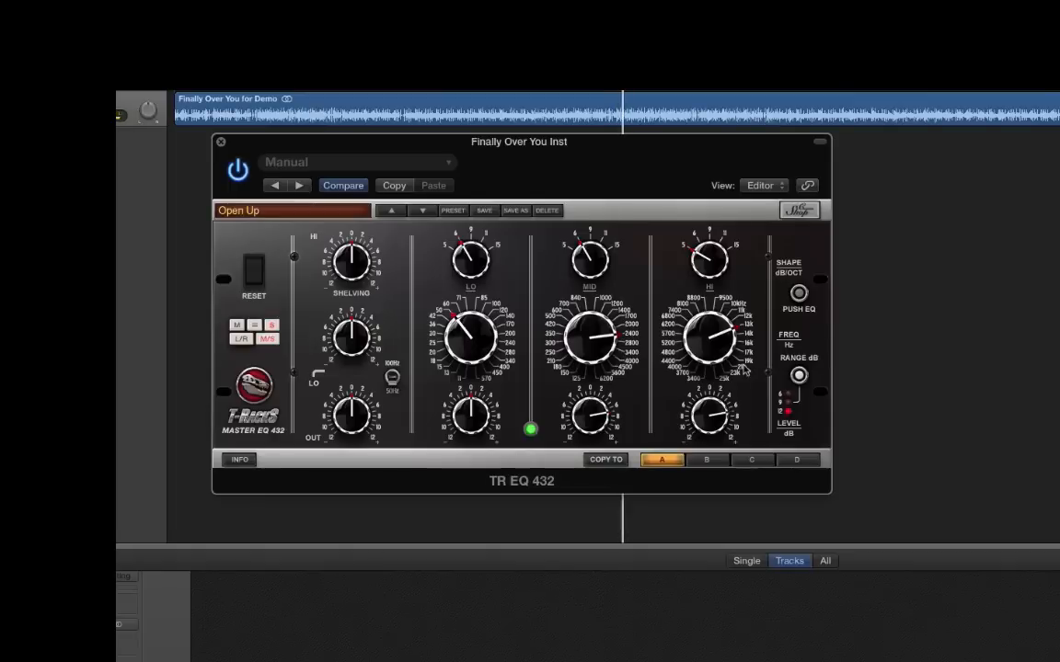
click(799, 294)
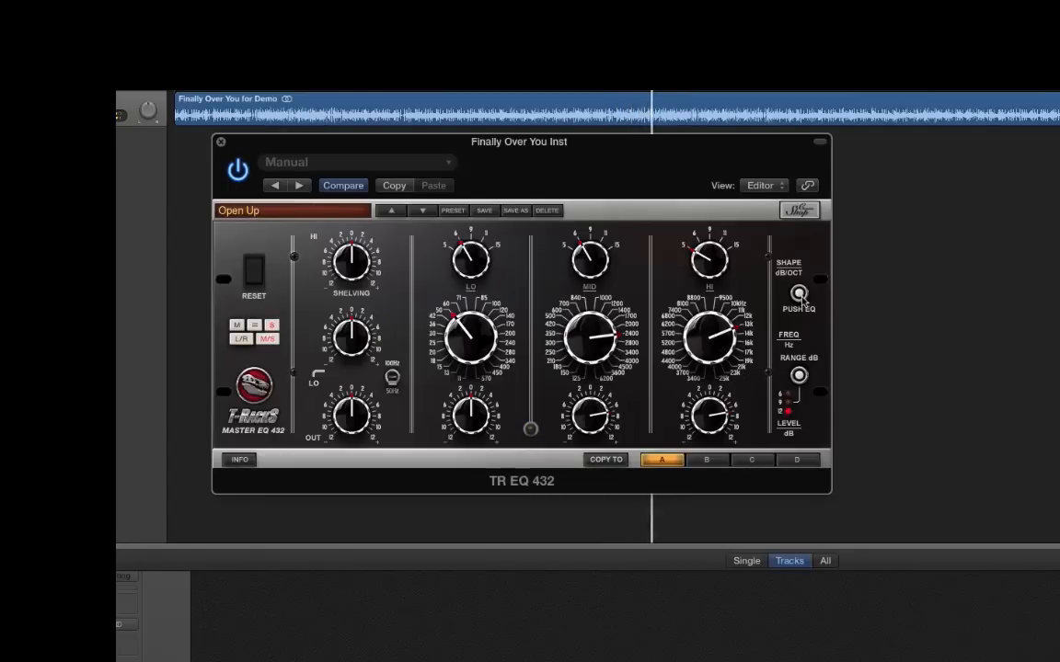
click(801, 298)
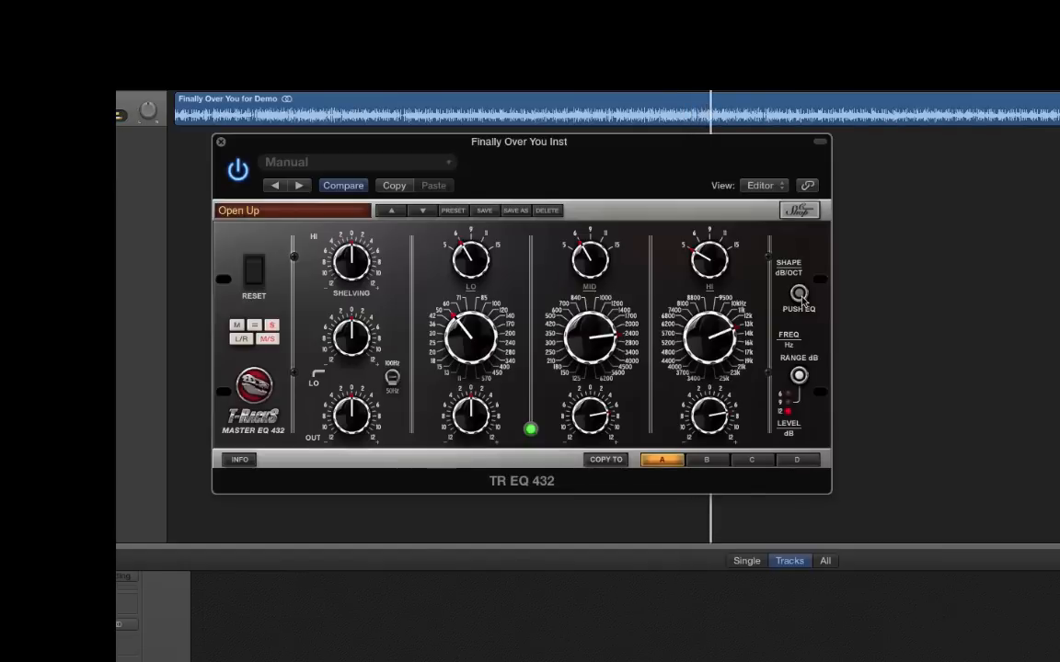
click(1004, 271)
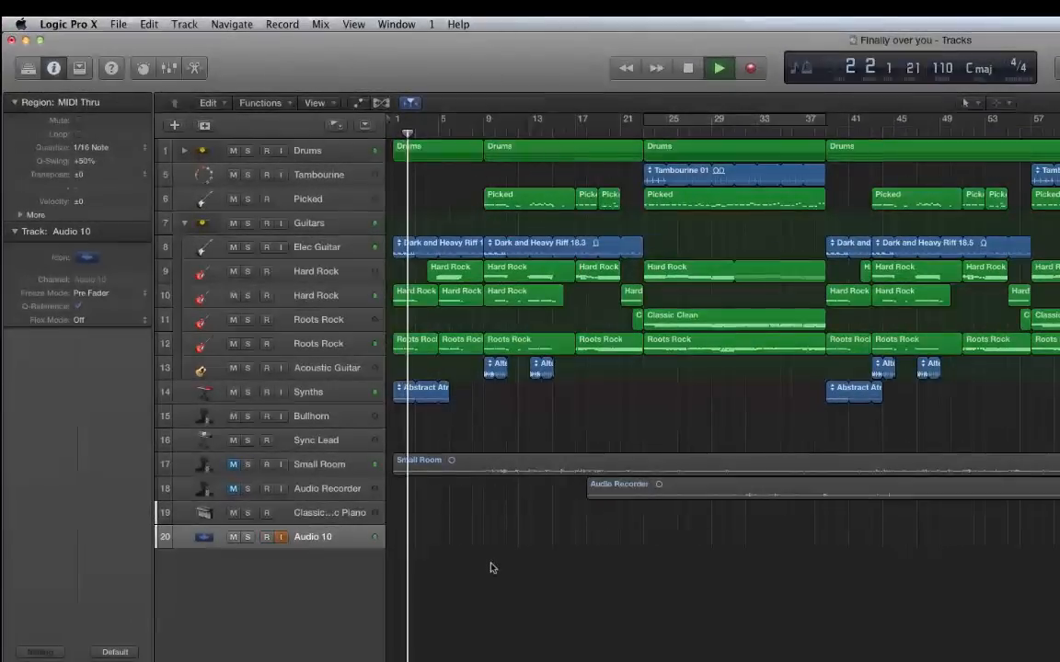
Step: Solo the Drums and Audio 10 tracks in the Finally over you project during playback
click(308, 154)
click(246, 149)
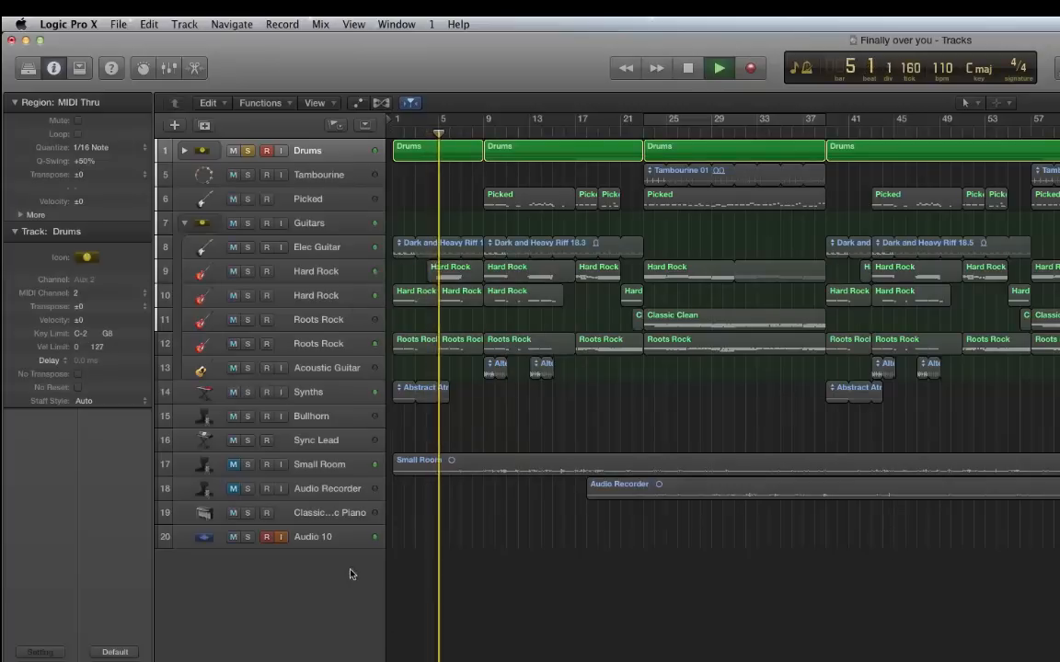
click(247, 538)
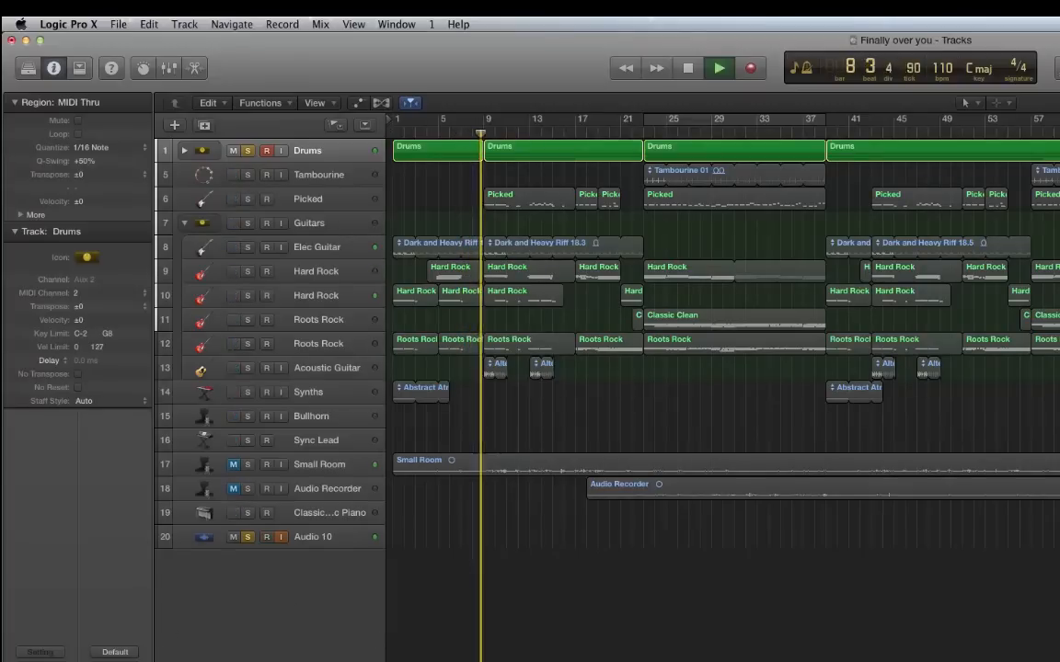
Step: In the Drums track's EQ, boost the high shelving and set the high band level to about 6 dB, and close the EQ
key(v)
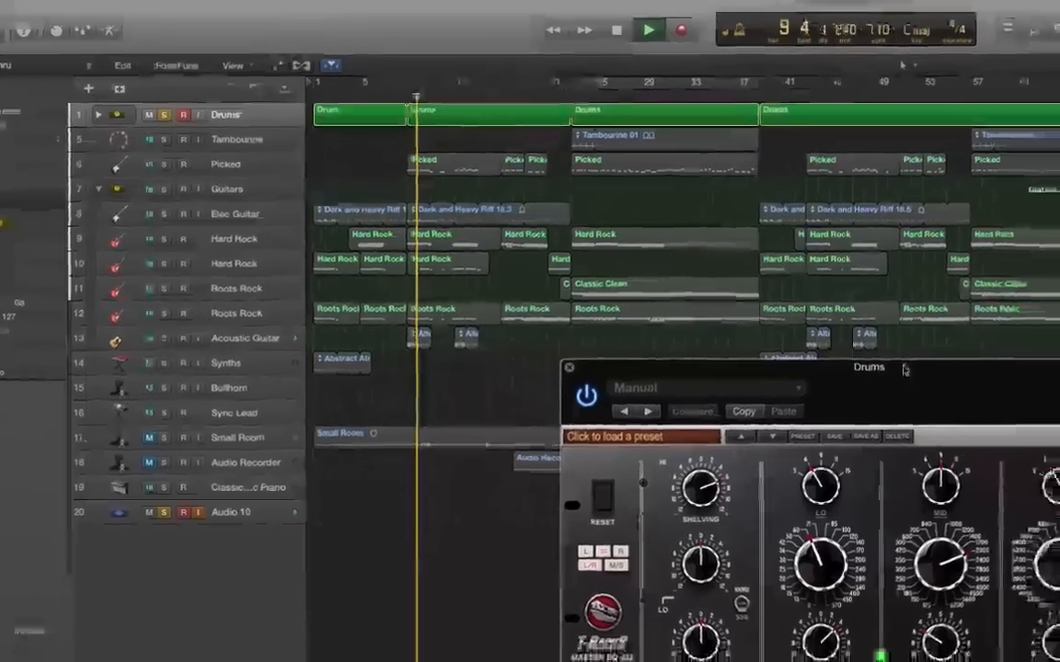
drag(978, 386, 833, 280)
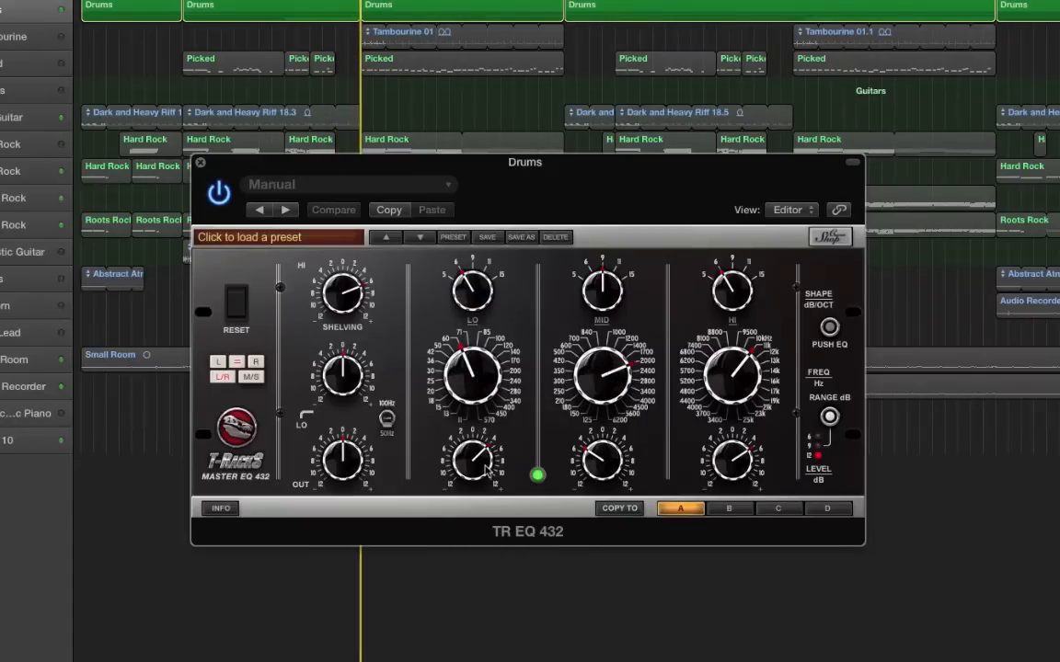
drag(336, 289, 330, 260)
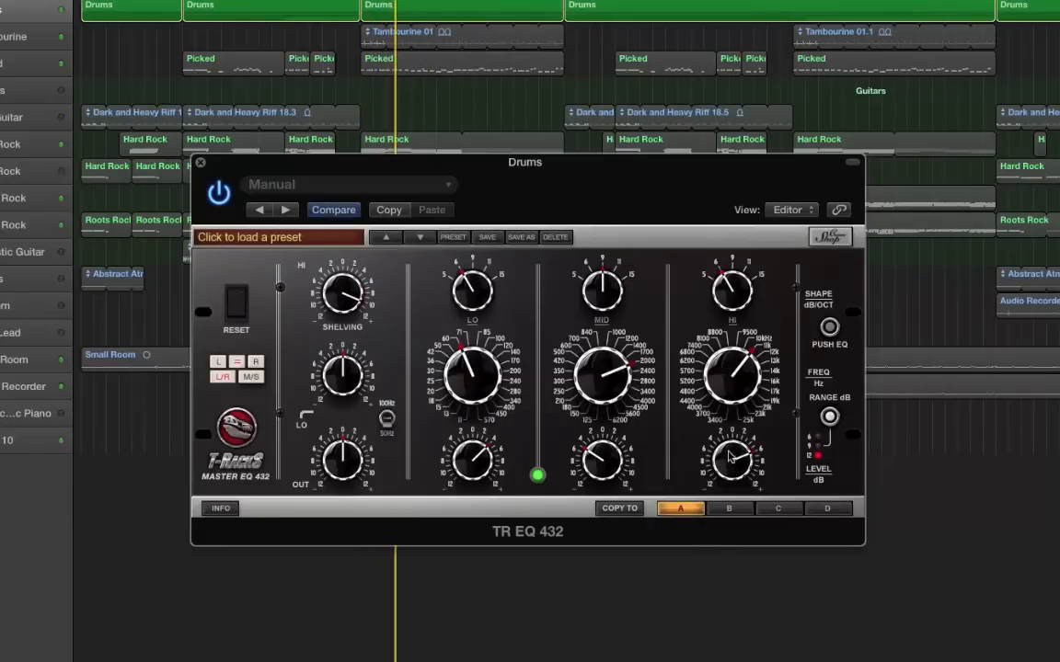
mouse_move(729, 457)
mouse_down()
mouse_move(728, 442)
mouse_move(736, 469)
mouse_up()
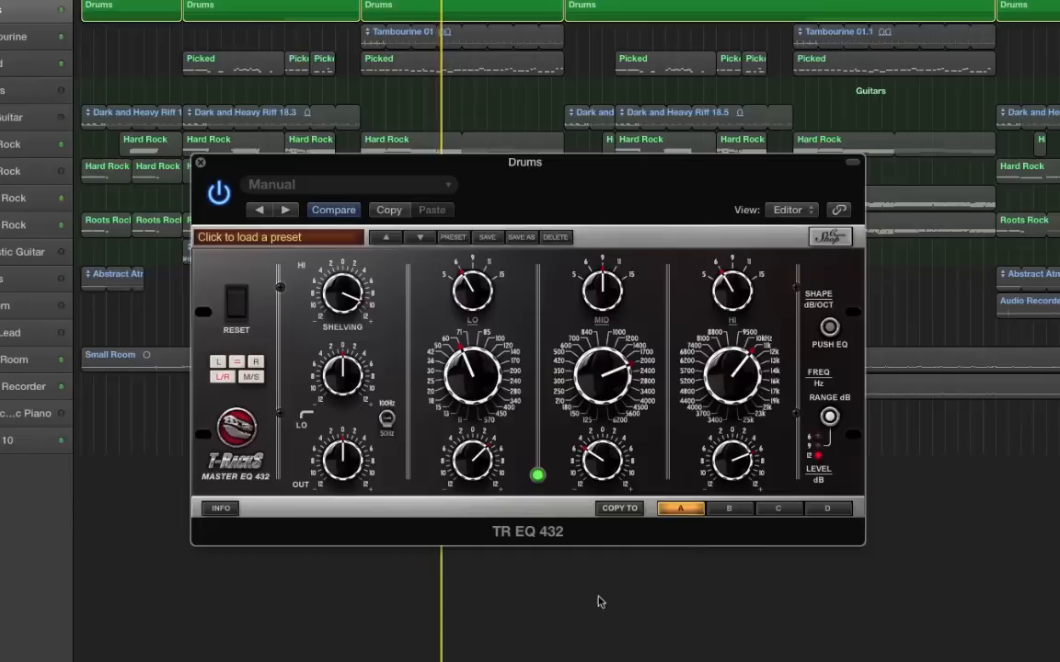
click(200, 163)
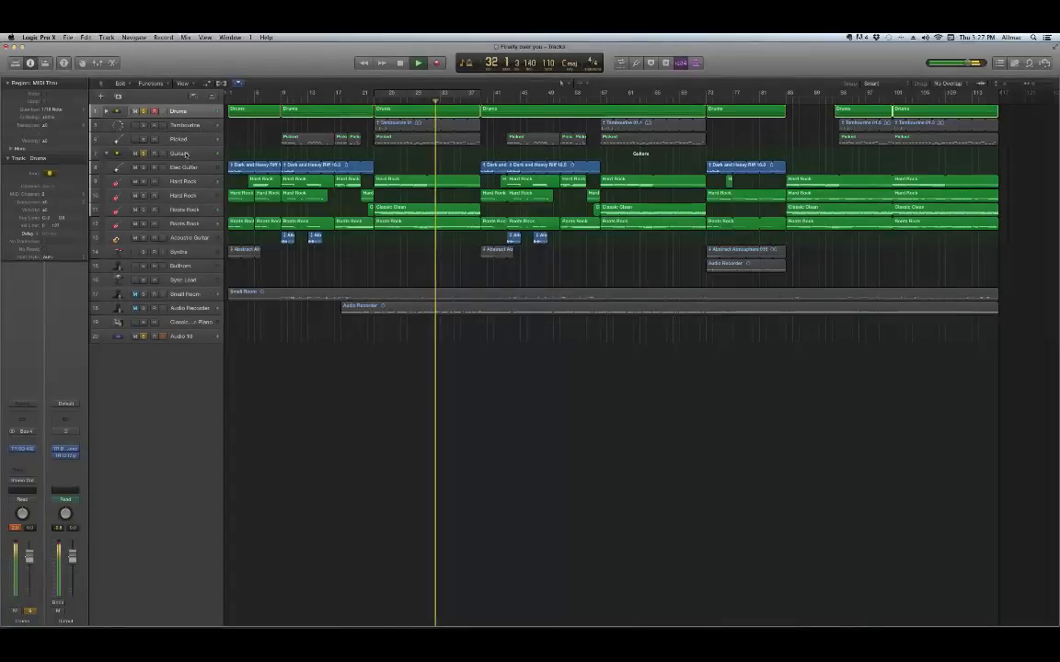
Step: Open the TR EQ 432 on the Guitars track, take Drums out of solo, and play from the start
click(183, 153)
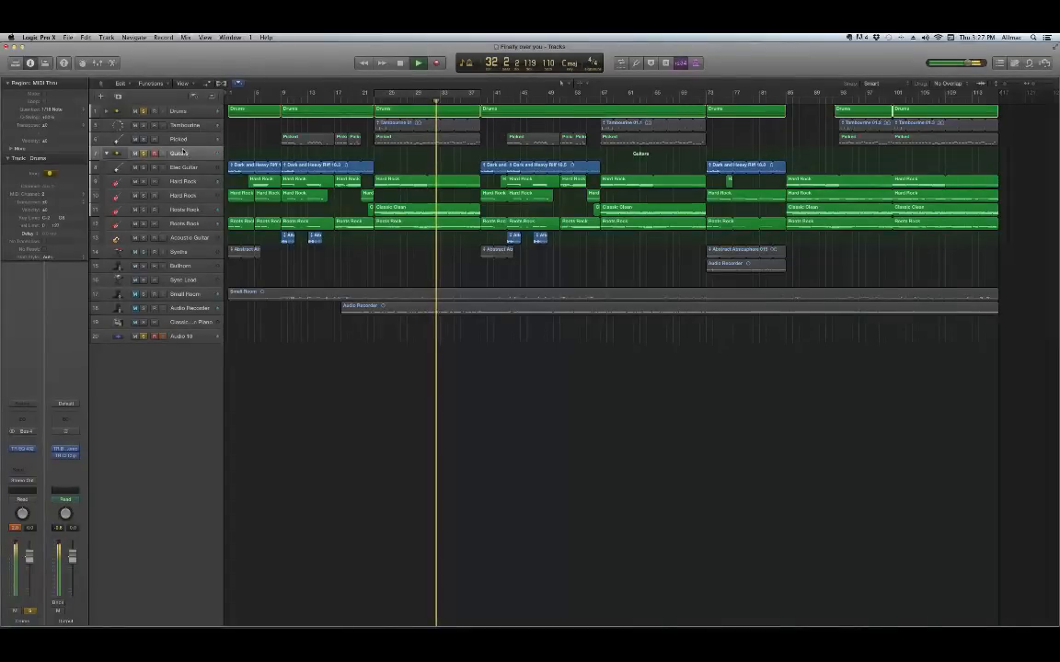
click(23, 442)
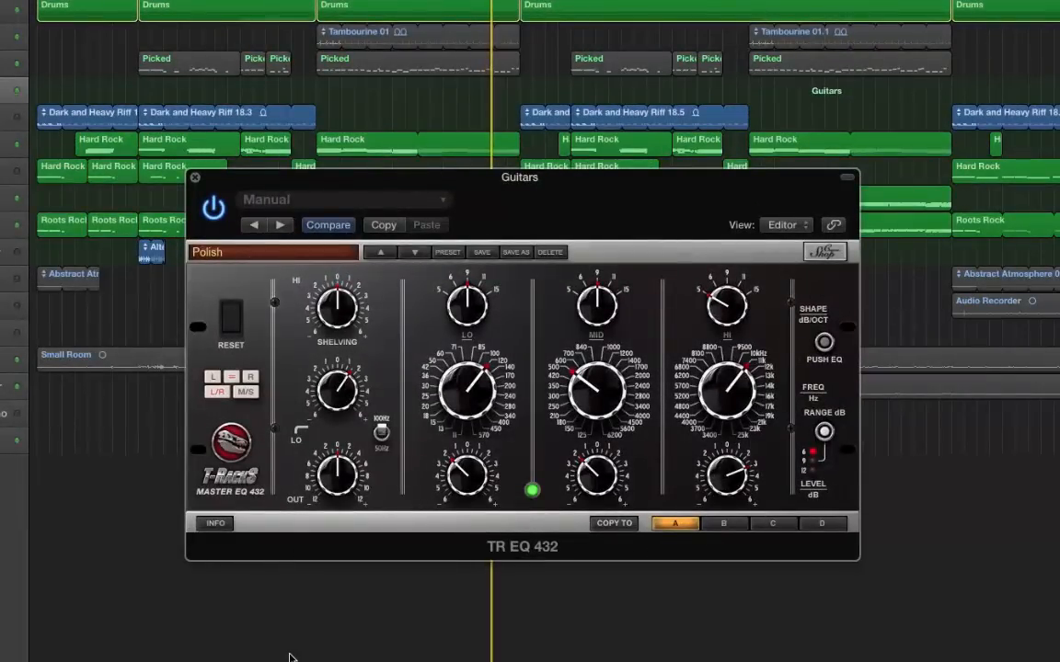
click(62, 295)
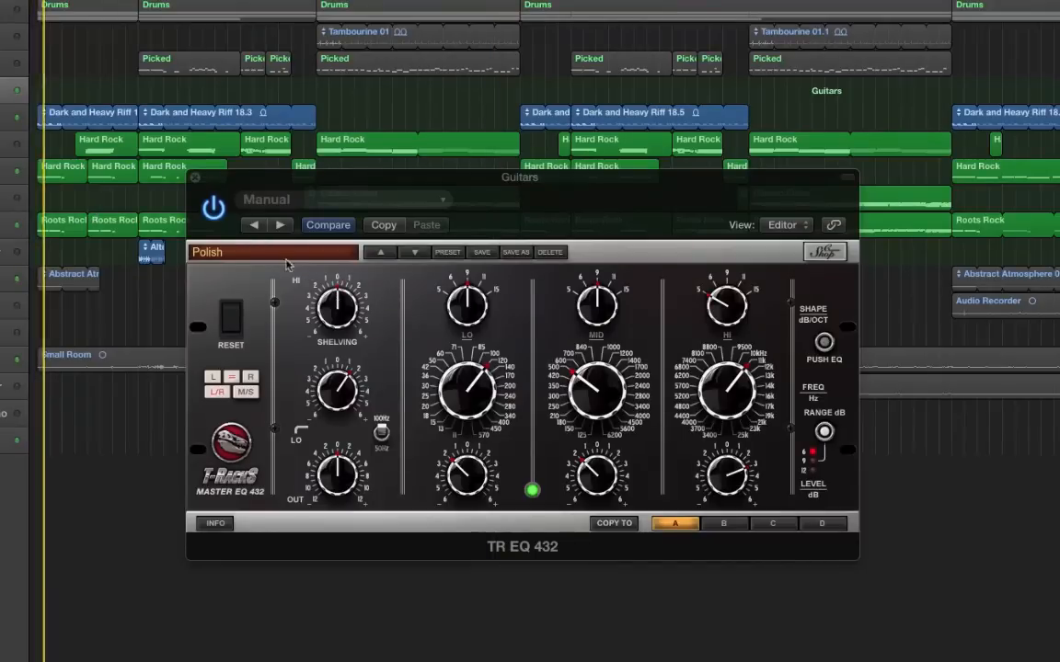
Step: Compare the guitars with the Polish preset engaged and bypassed during playback, and close the EQ
click(825, 346)
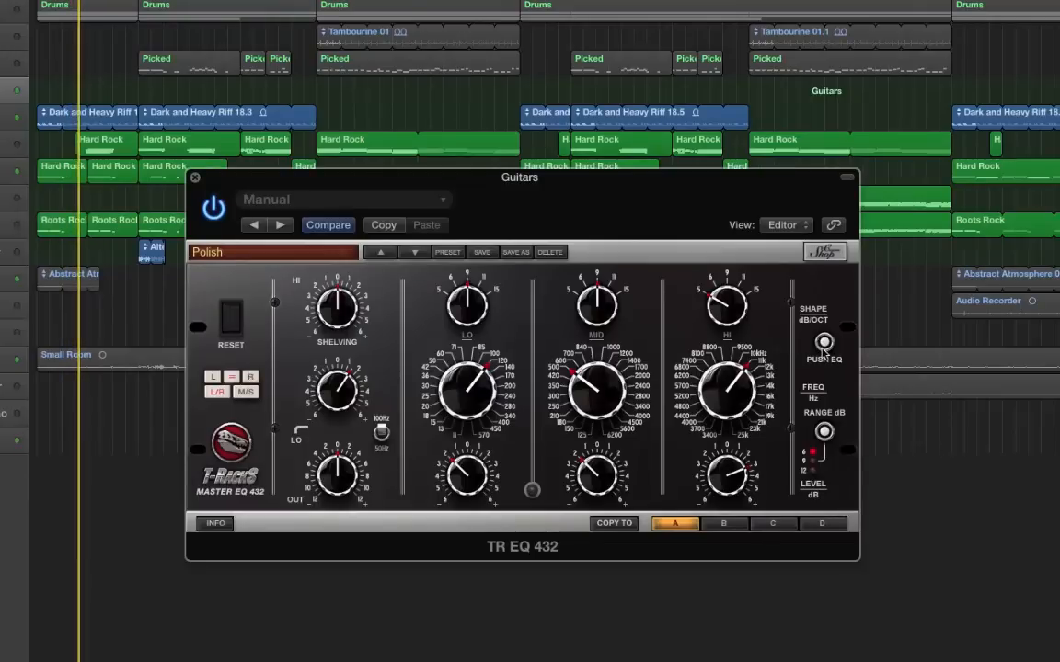
click(825, 345)
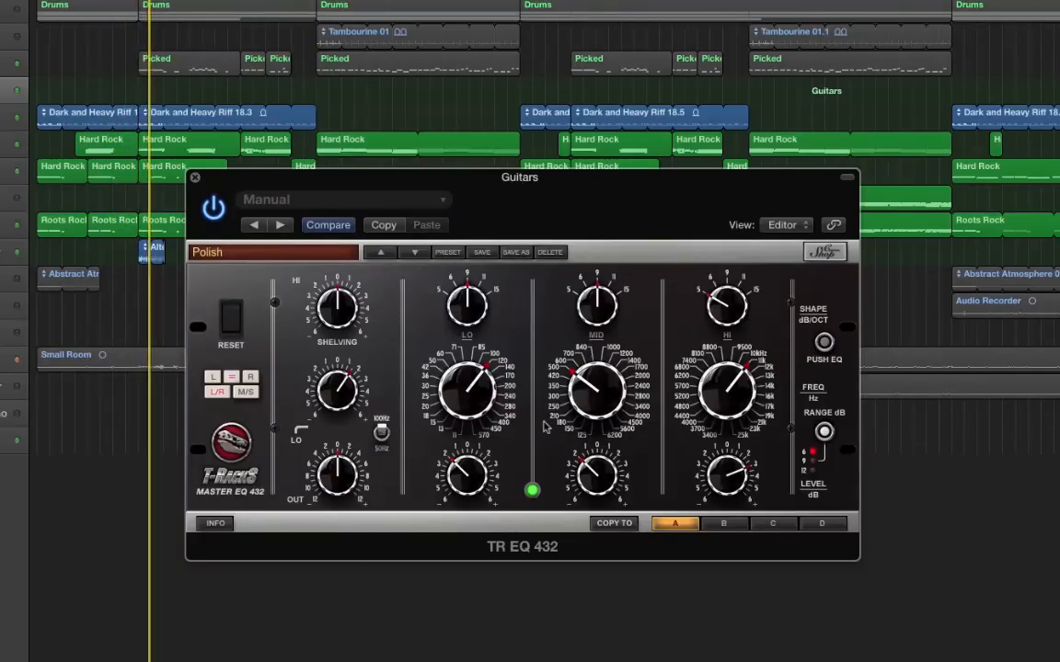
click(827, 346)
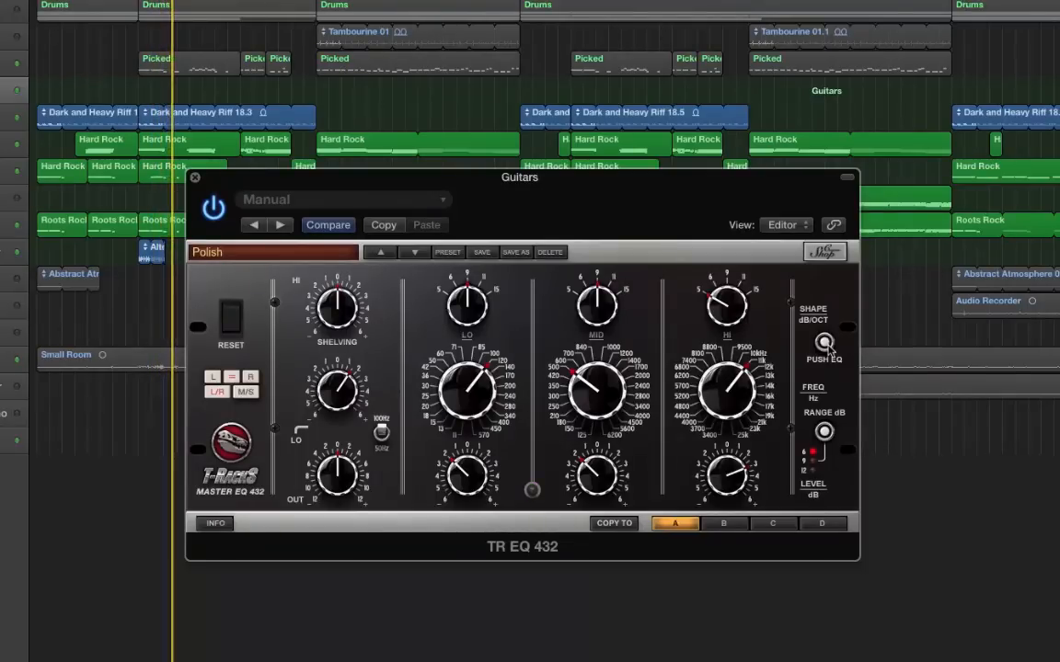
click(828, 346)
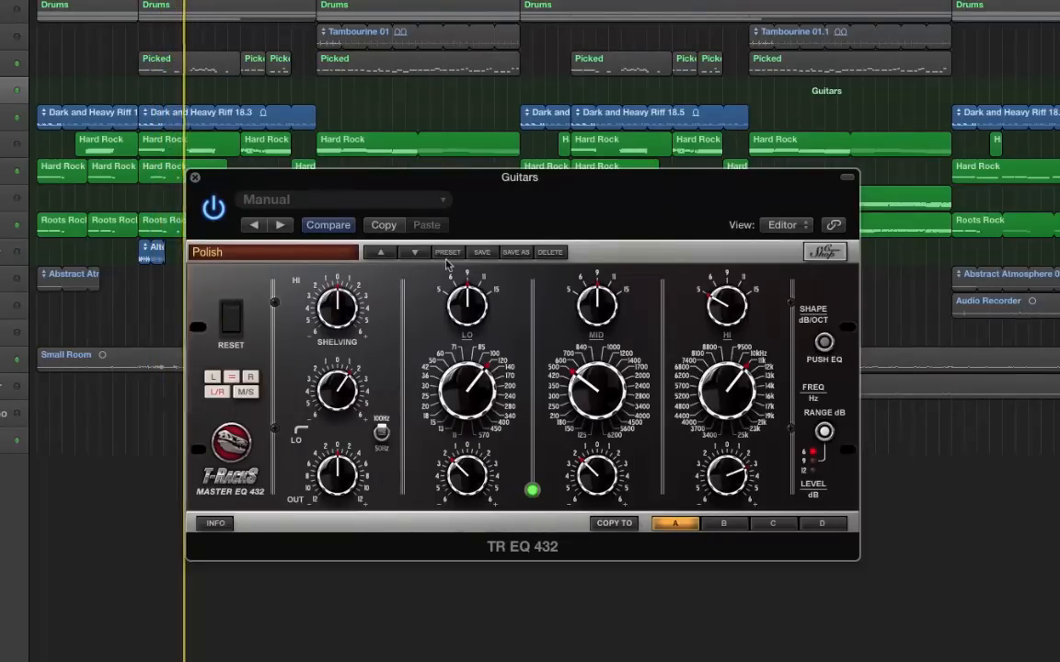
click(195, 178)
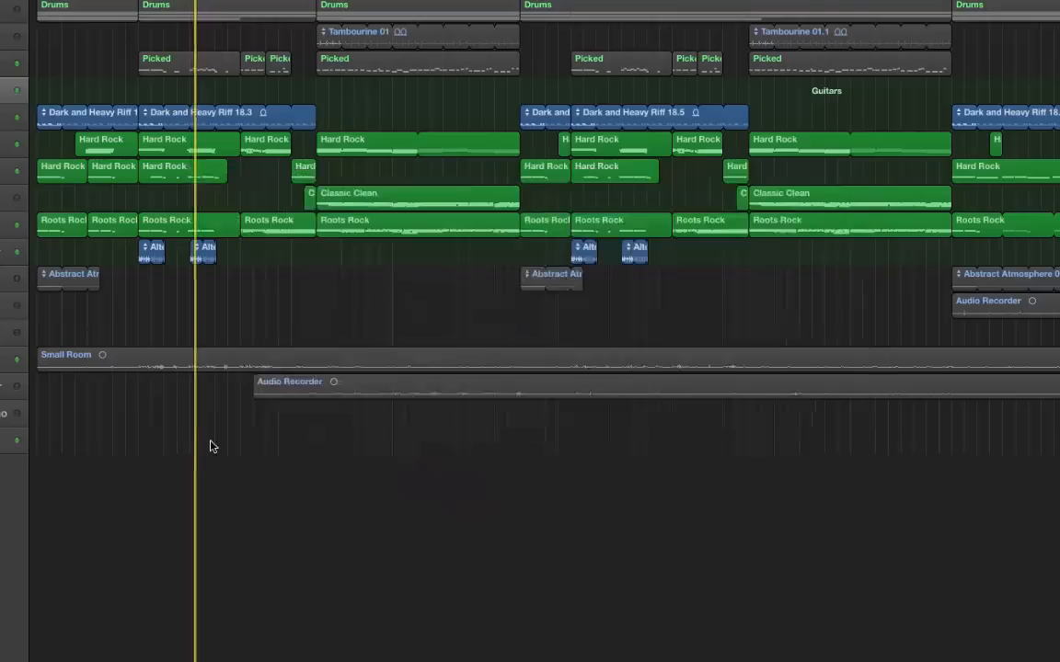